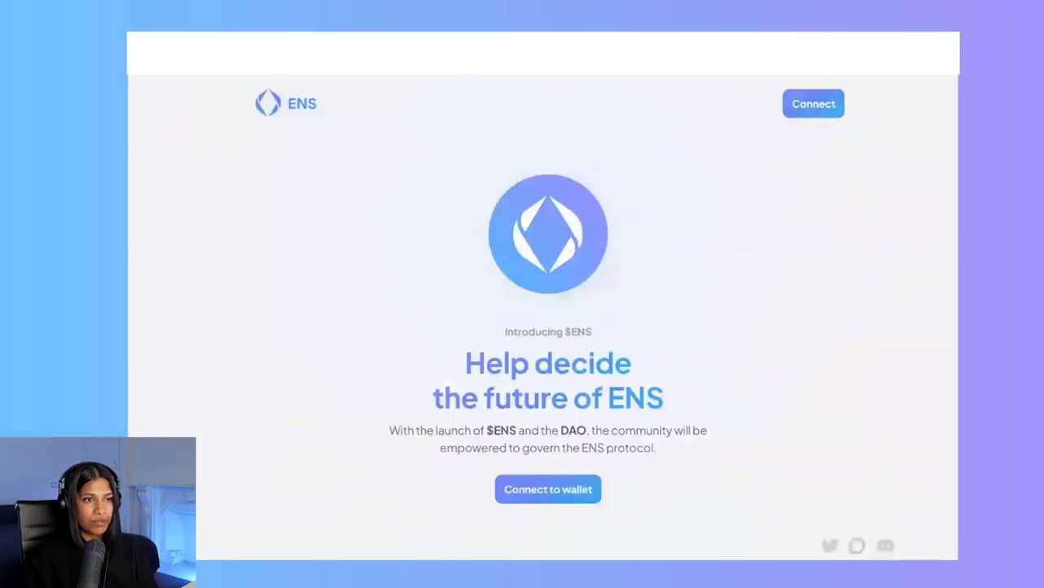
- Connect the MetaMask wallet to the ENS claim site
click(549, 494)
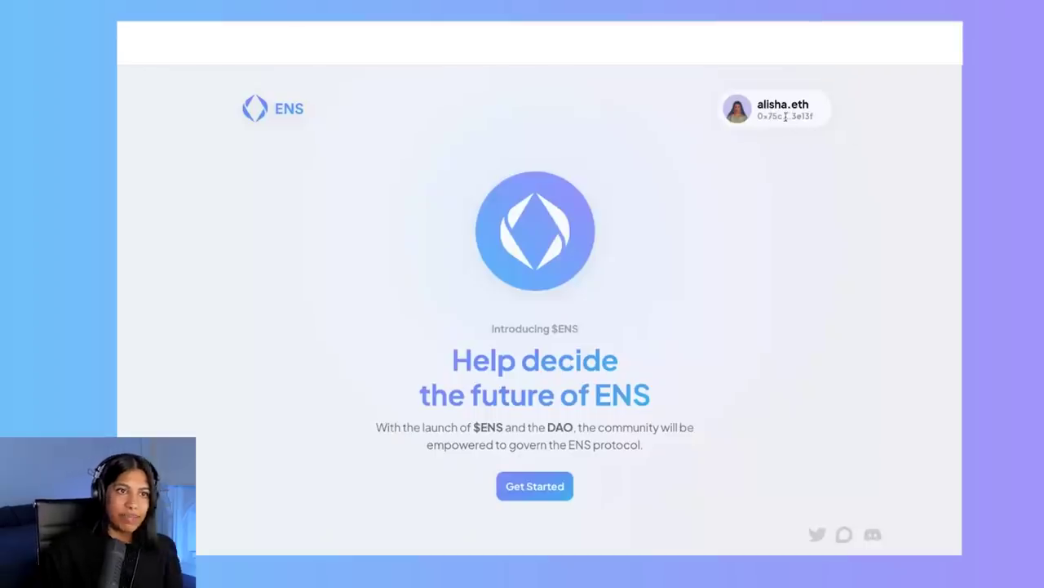
- Open the eligibility page showing 514.970343 ENS tokens to receive
click(538, 488)
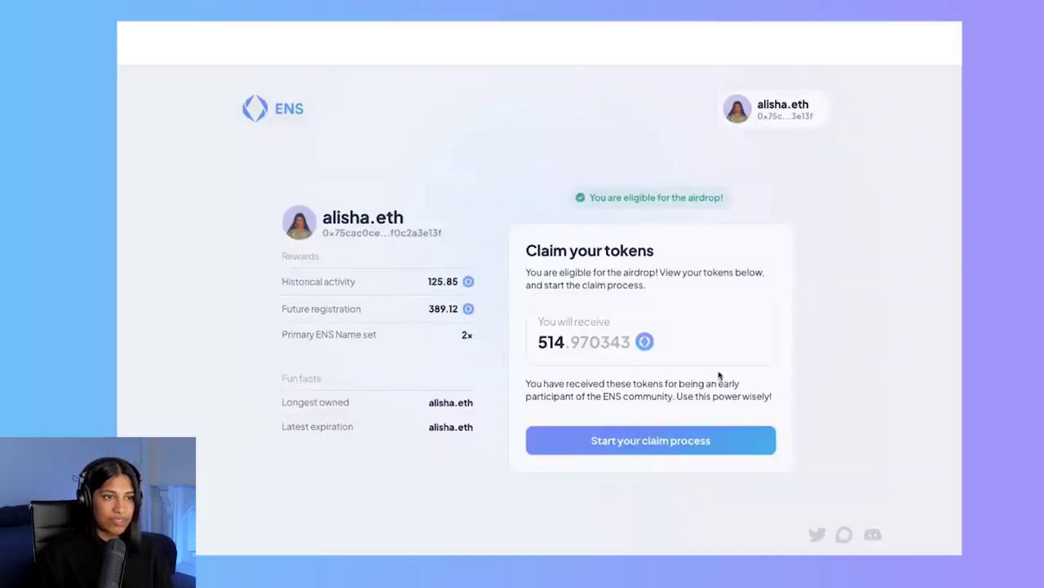
- Start the claim process and open the 'What is ENS?' introduction page
click(632, 440)
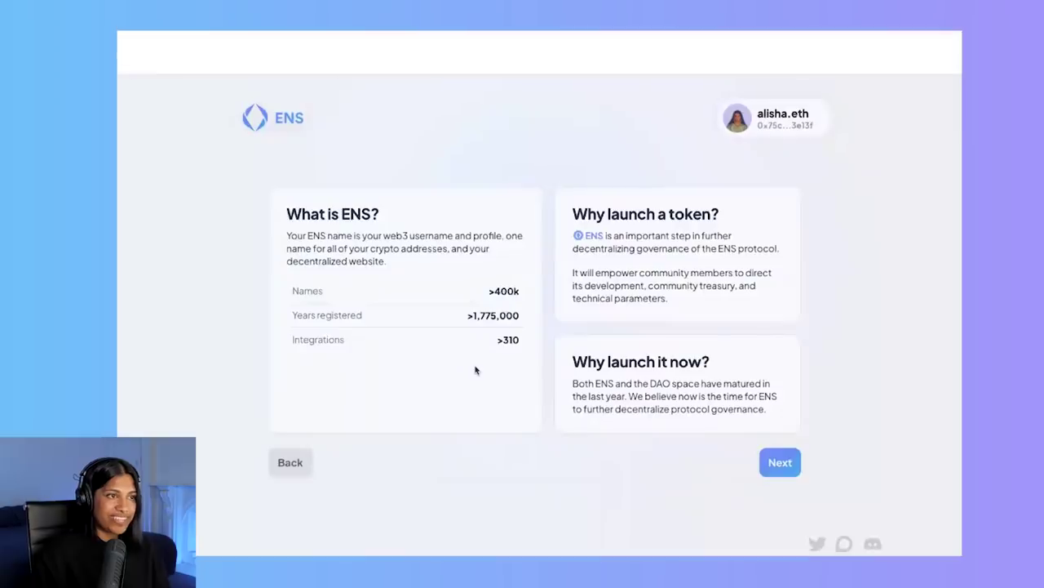
- Advance to the 'How is it distributed?' page with its distribution chart
click(780, 463)
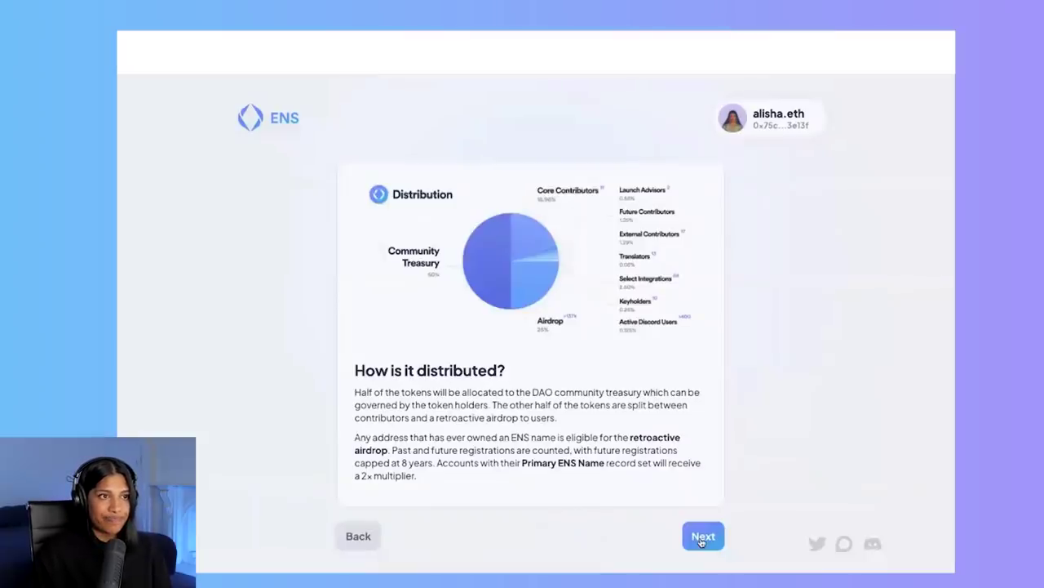
- Continue to the Constitution page, 'Help shape the community'
click(703, 536)
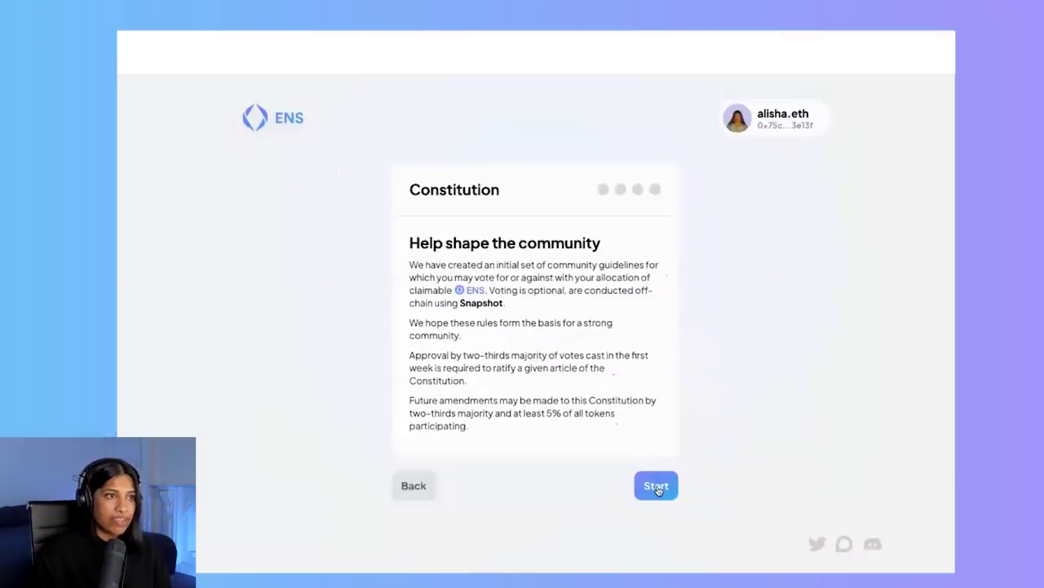
- Start voting on the constitution and scroll through the first article
click(656, 486)
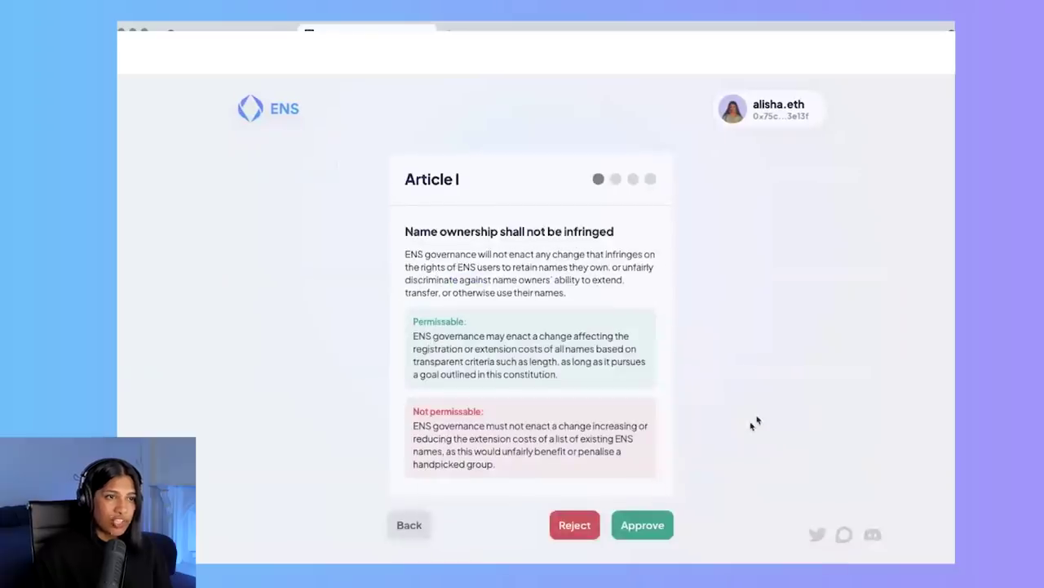
scroll(767, 414, down, 1)
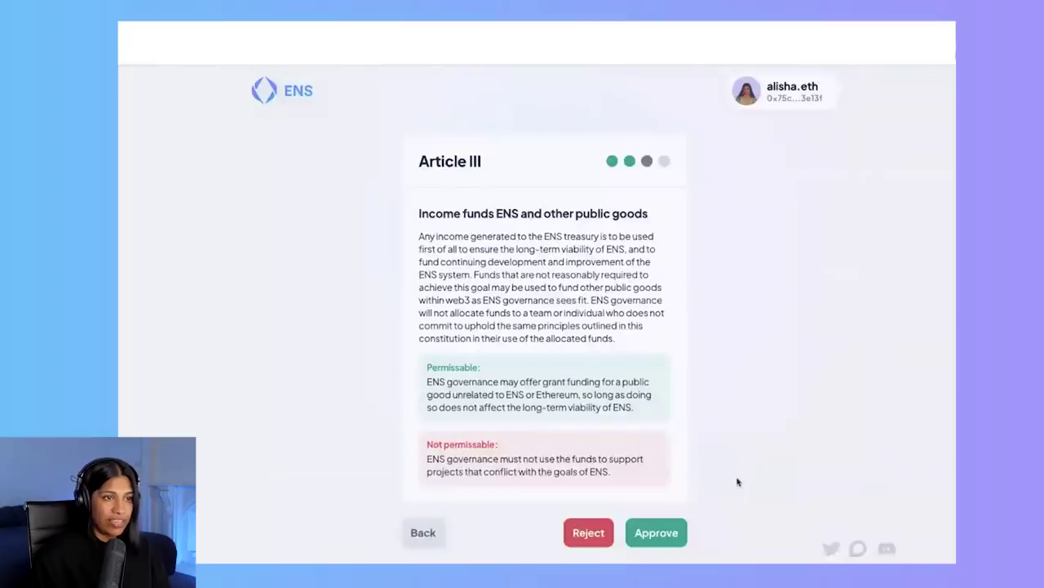
- Approve Articles III and IV to reach the 'Your votes' summary
click(665, 533)
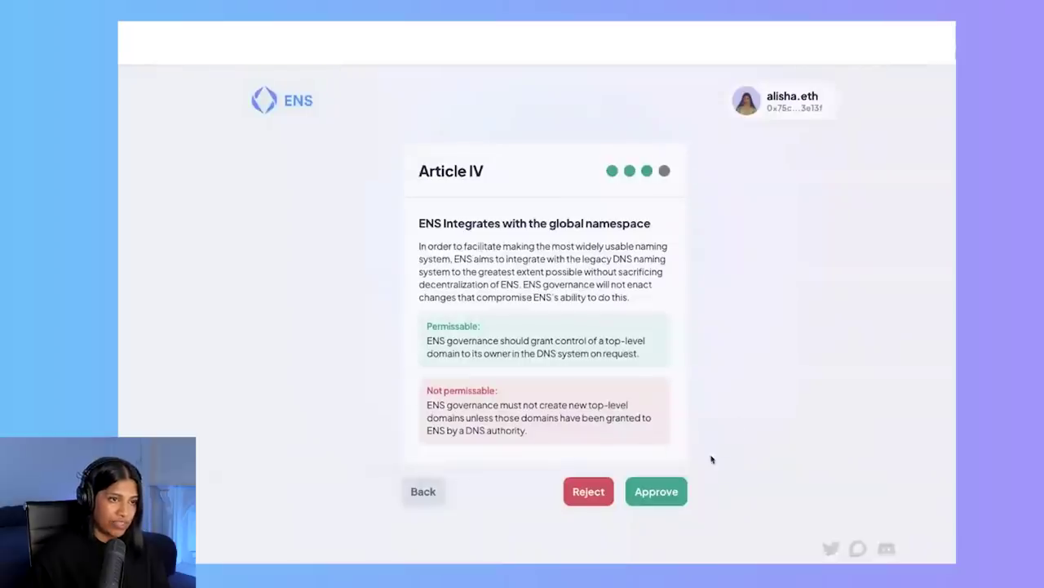
click(666, 495)
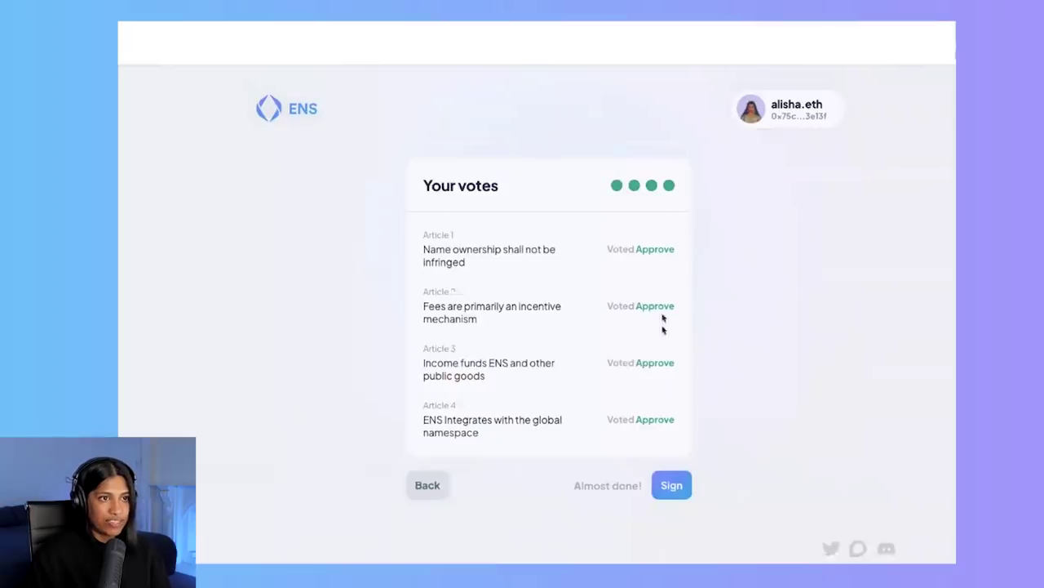
- Sign the four approved constitution votes in MetaMask to submit them
click(654, 479)
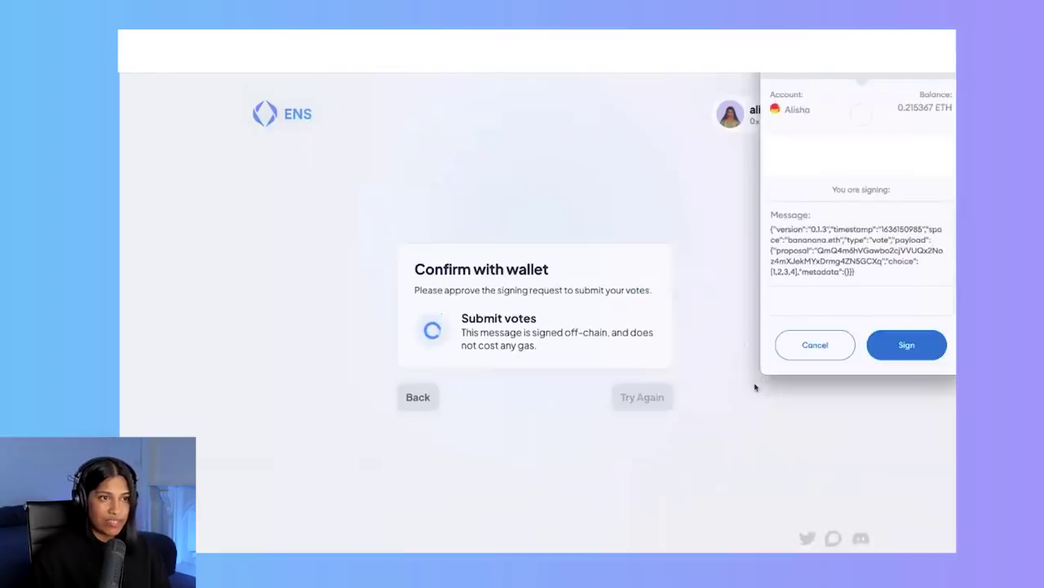
click(908, 346)
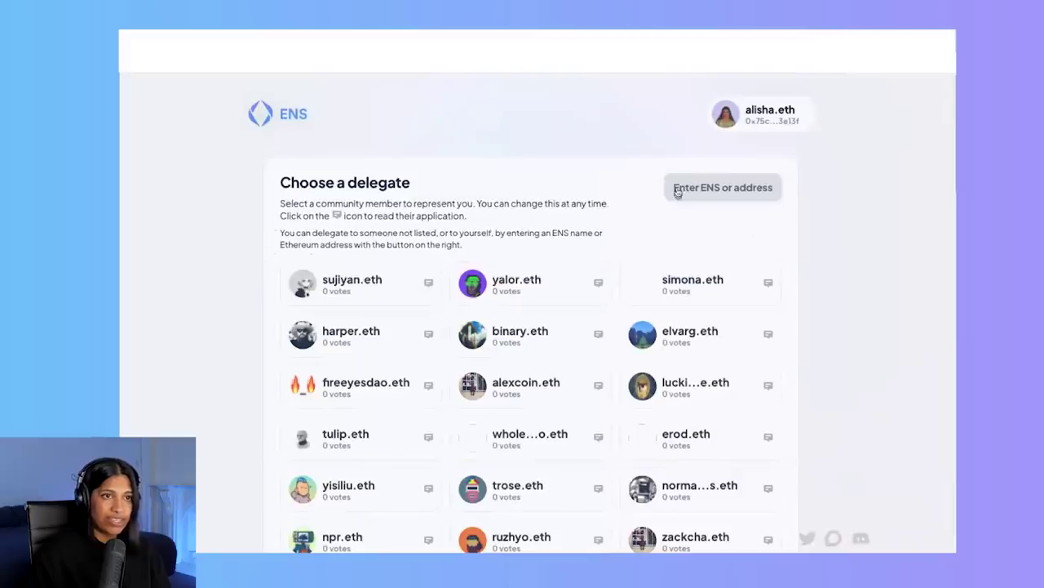
scroll(571, 281, down, 1)
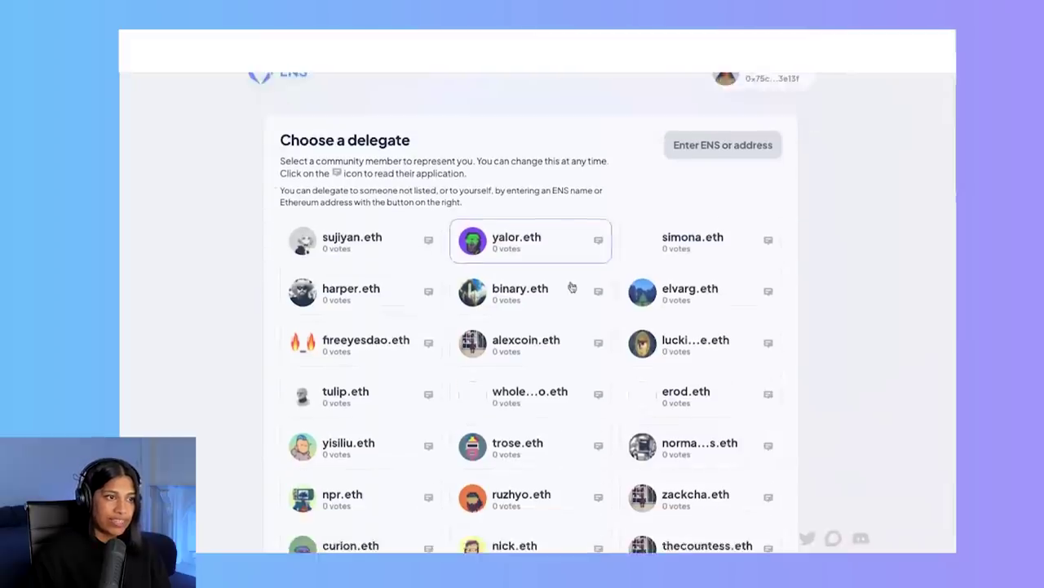
scroll(597, 310, down, 5)
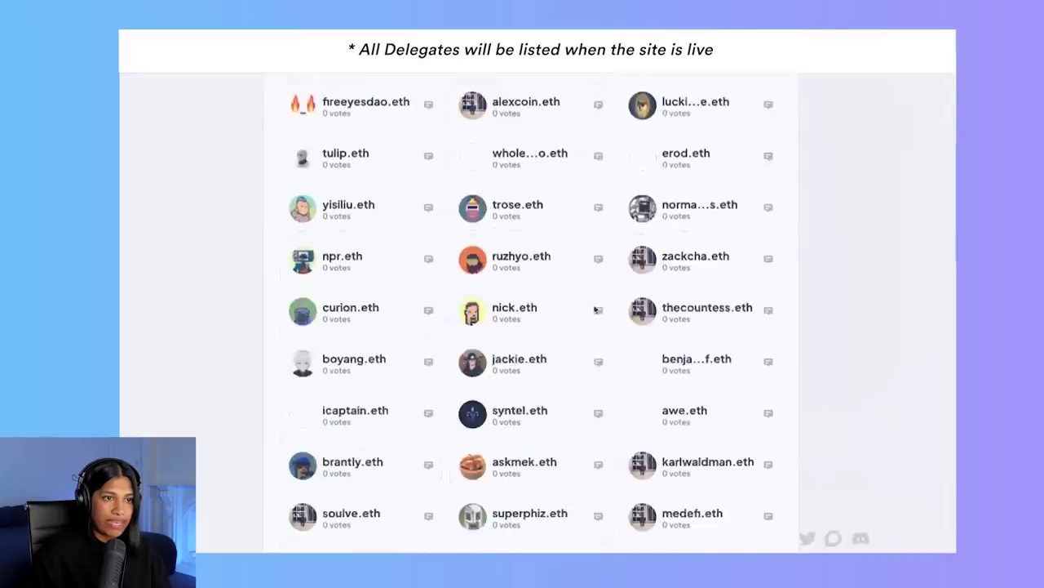
scroll(595, 309, down, 10)
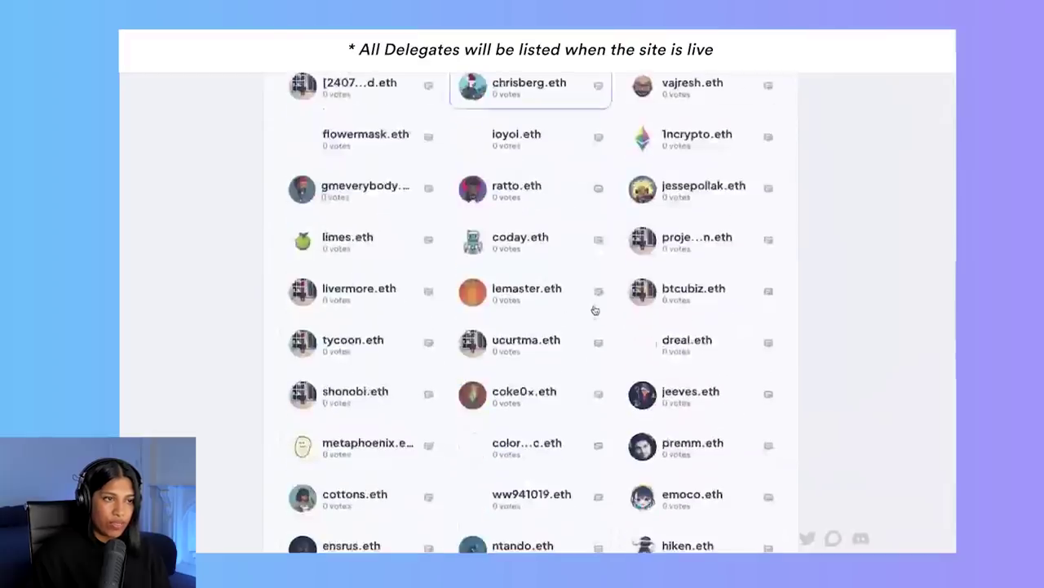
scroll(594, 310, down, 2)
scroll(595, 310, down, 4)
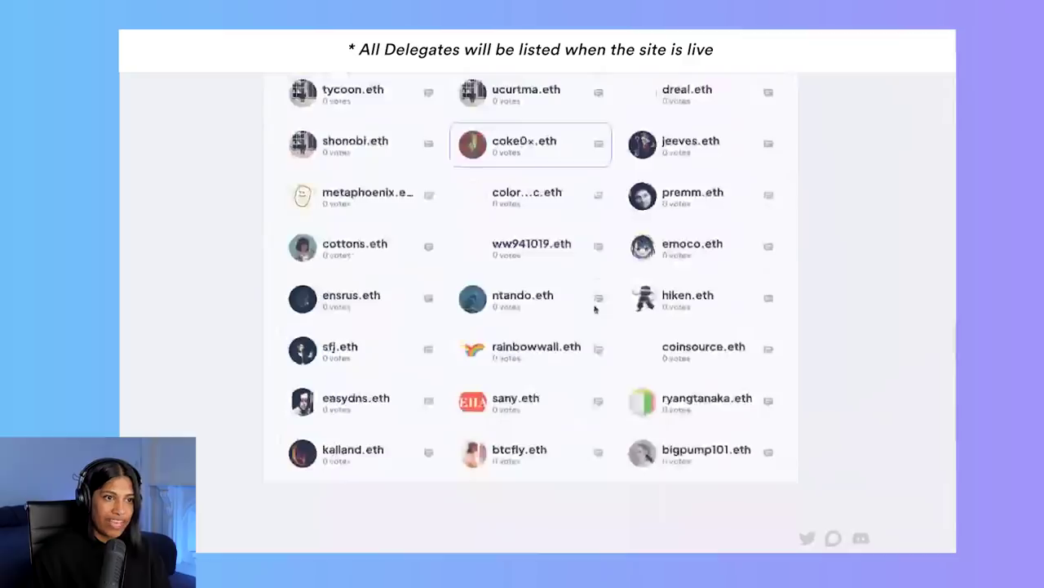
scroll(594, 309, down, 2)
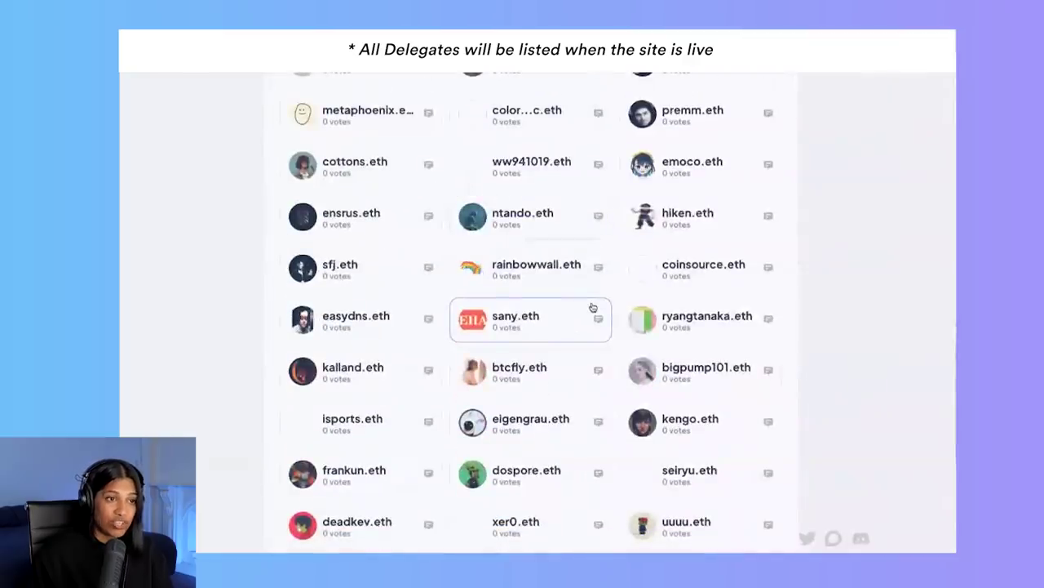
scroll(593, 310, down, 2)
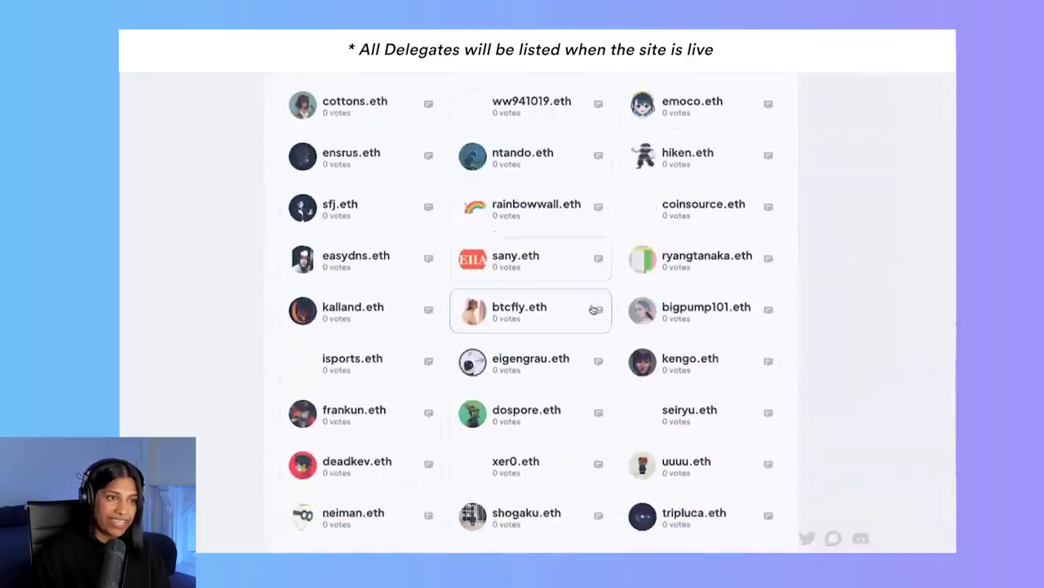
scroll(587, 322, down, 2)
scroll(586, 324, down, 6)
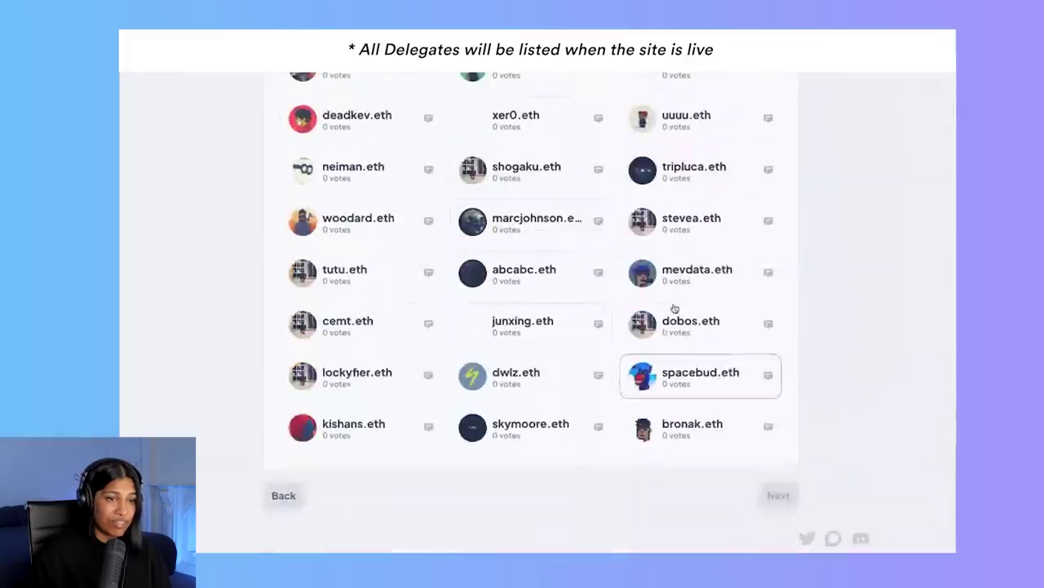
scroll(649, 355, up, 10)
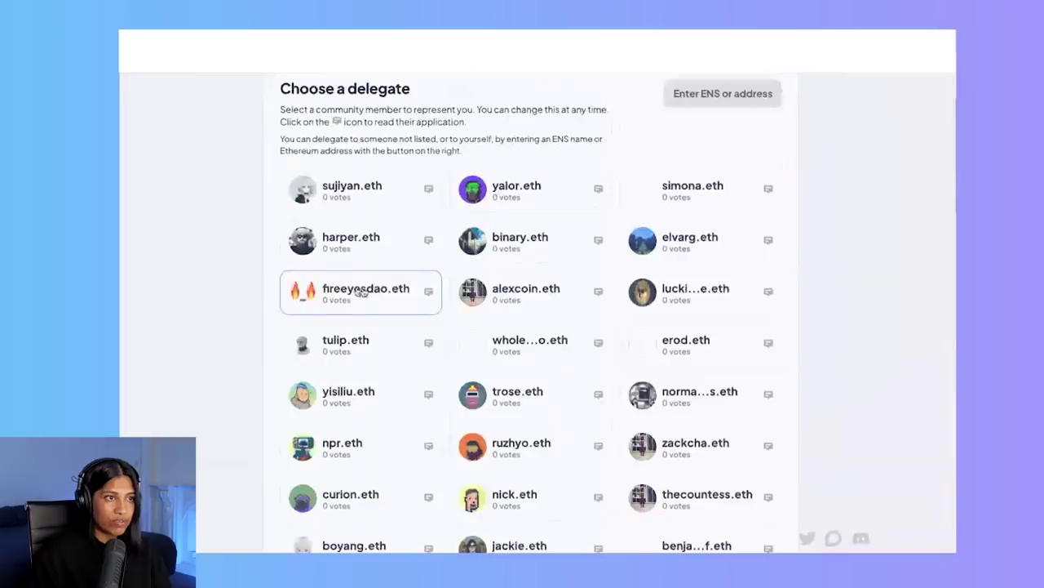
- Open fireeyesdao.eth's delegate application on the ENS governance forum
click(429, 293)
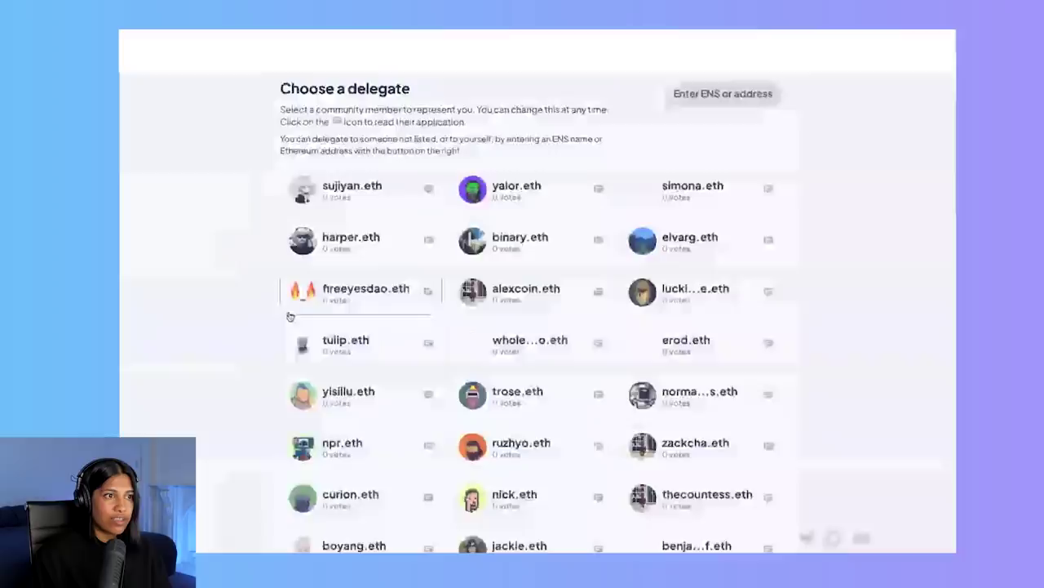
- Select fireeyesdao.eth as the delegate on the claim site
click(334, 296)
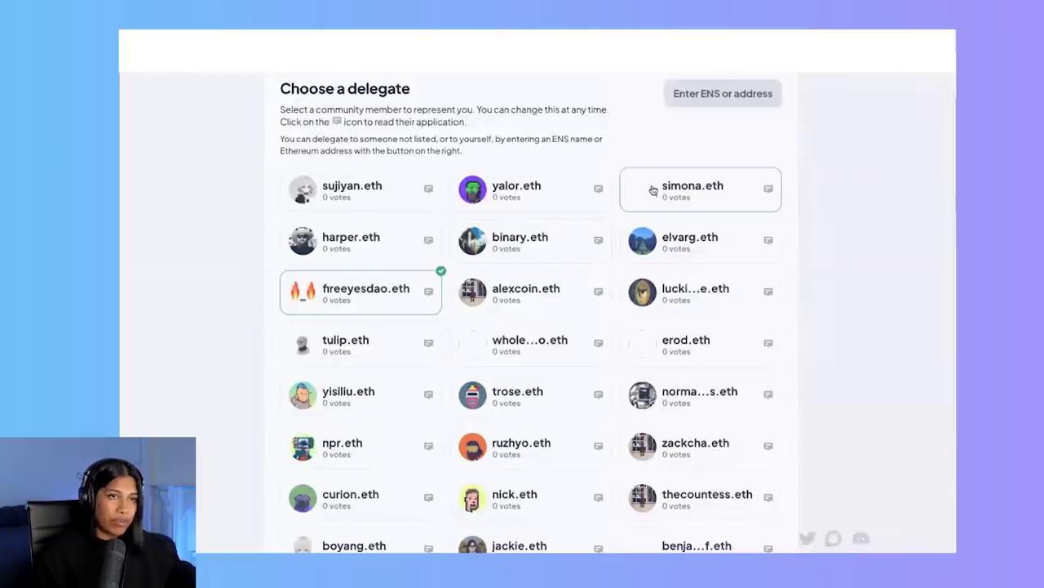
click(712, 96)
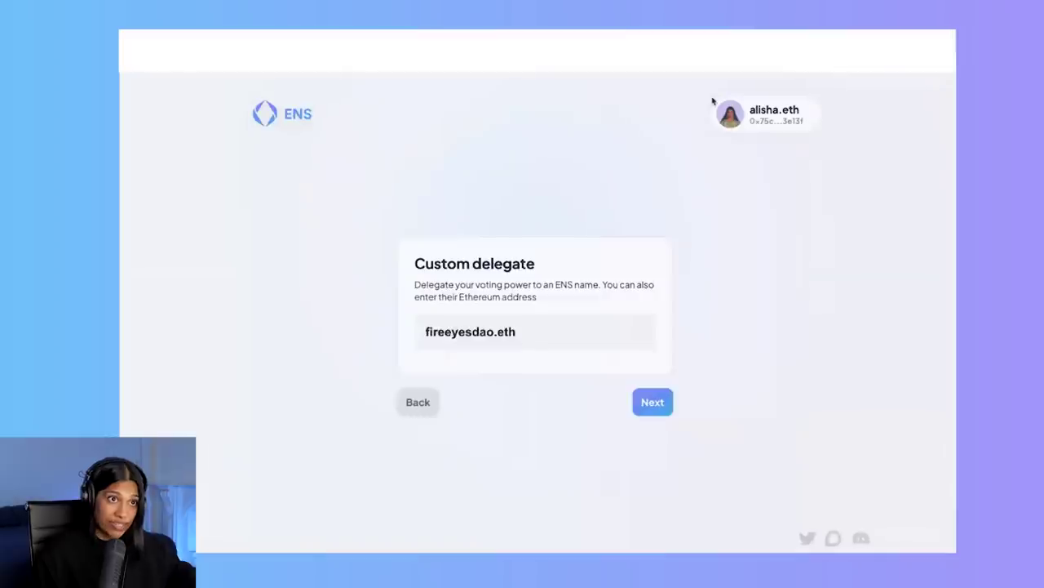
click(523, 332)
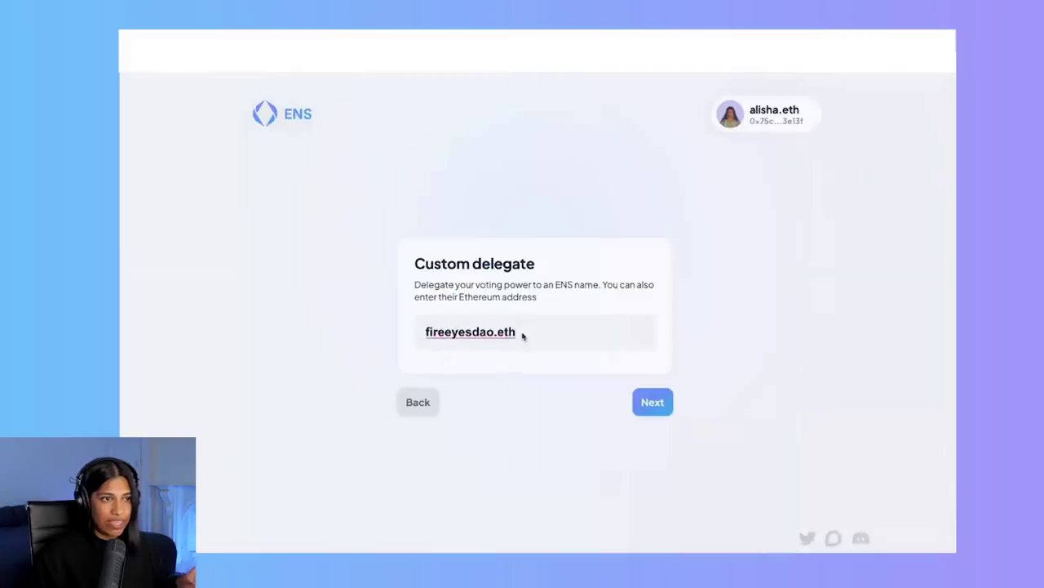
drag(523, 336, 410, 328)
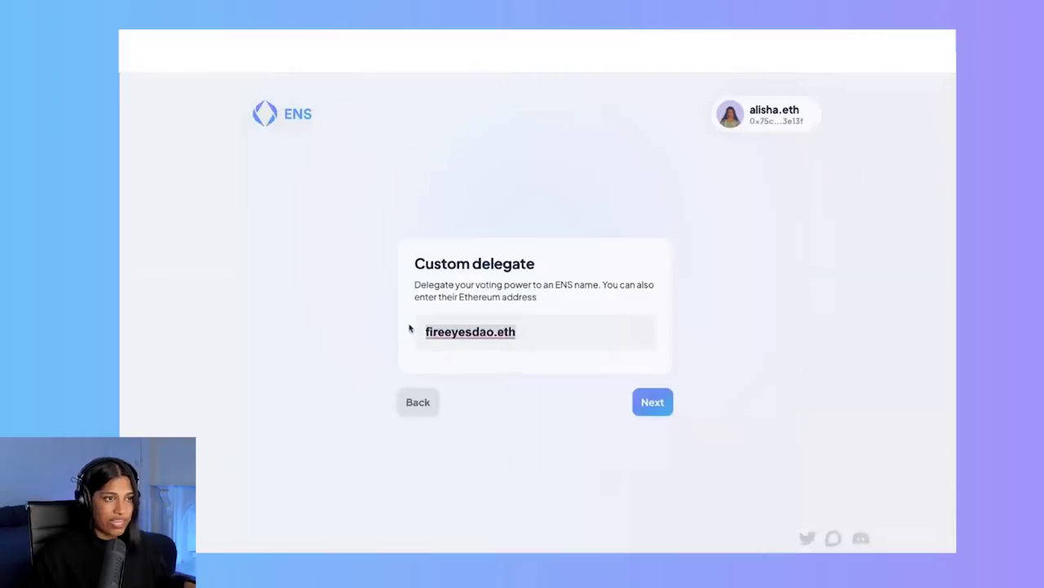
text(validator)
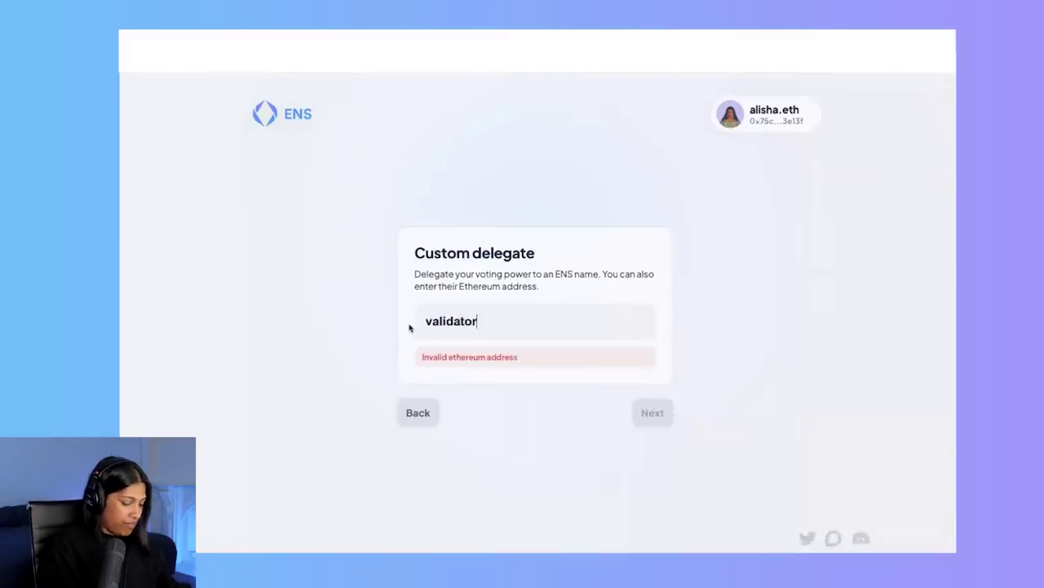
text(.eth)
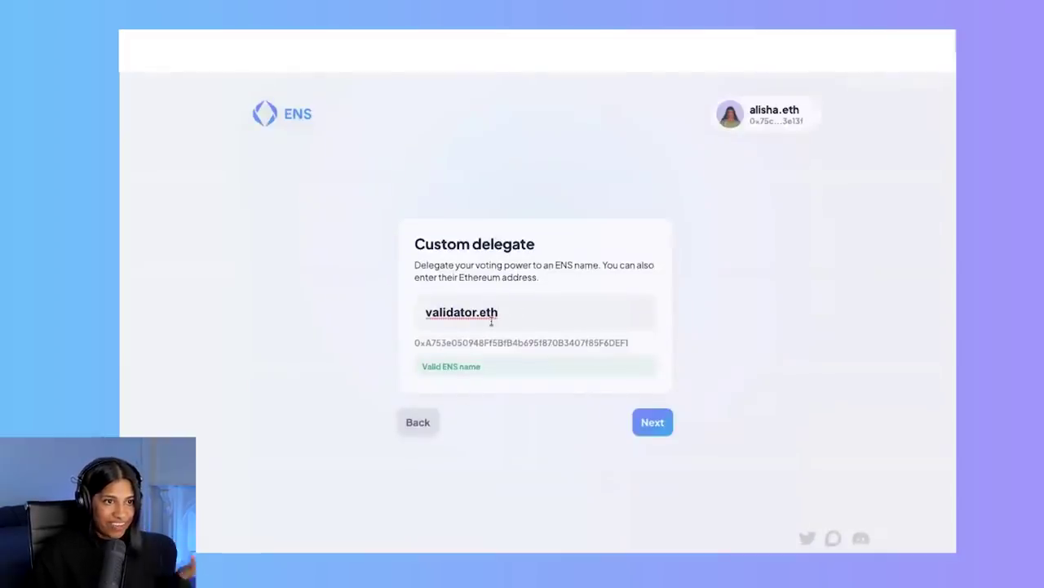
click(423, 422)
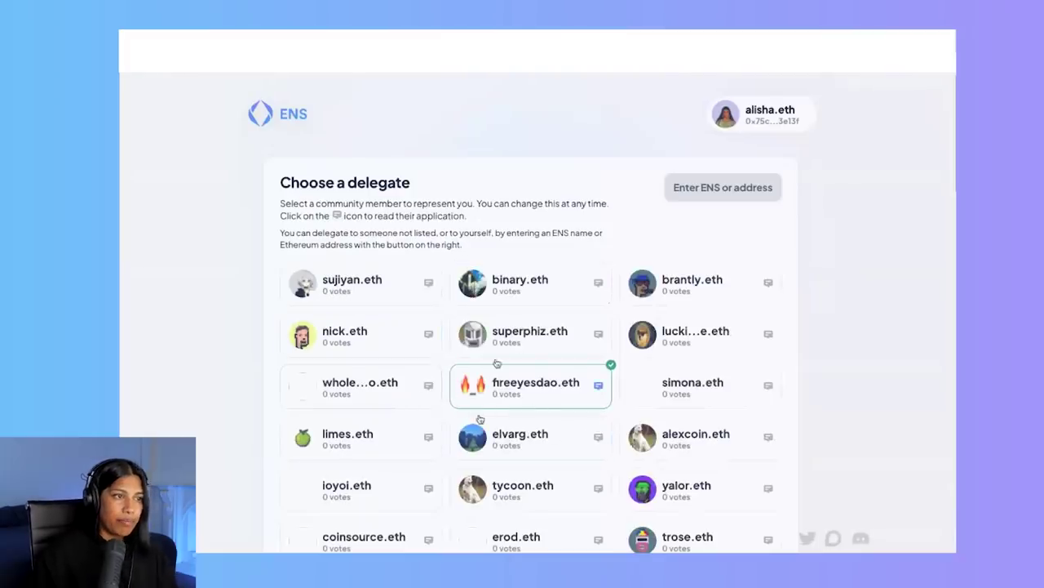
- Go past the delegate list to review the claim of 514.970343 tokens delegated to fireeyesdao.eth
scroll(494, 414, down, 2)
scroll(492, 420, down, 2)
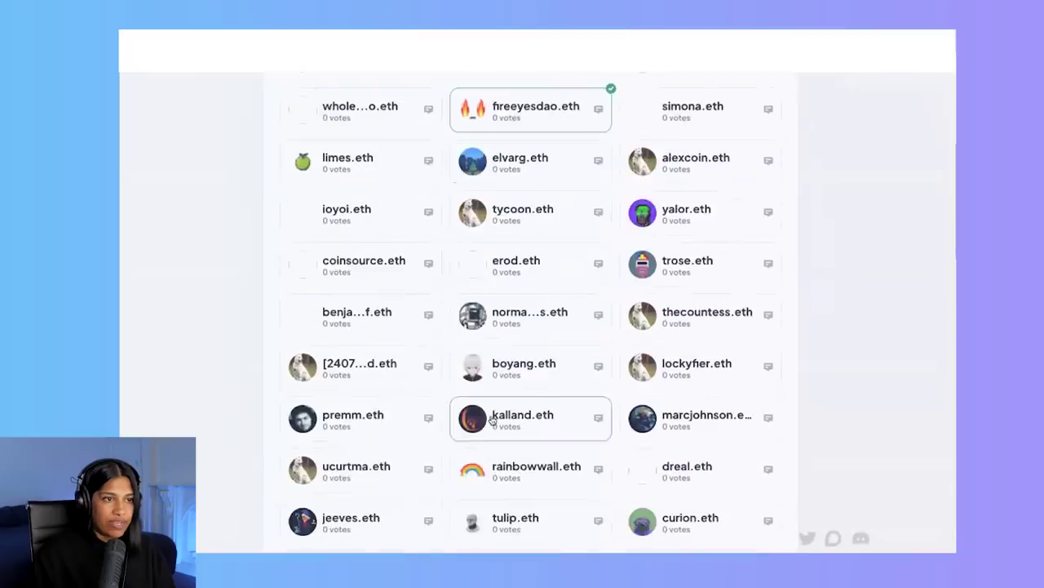
scroll(492, 419, down, 4)
scroll(492, 419, down, 2)
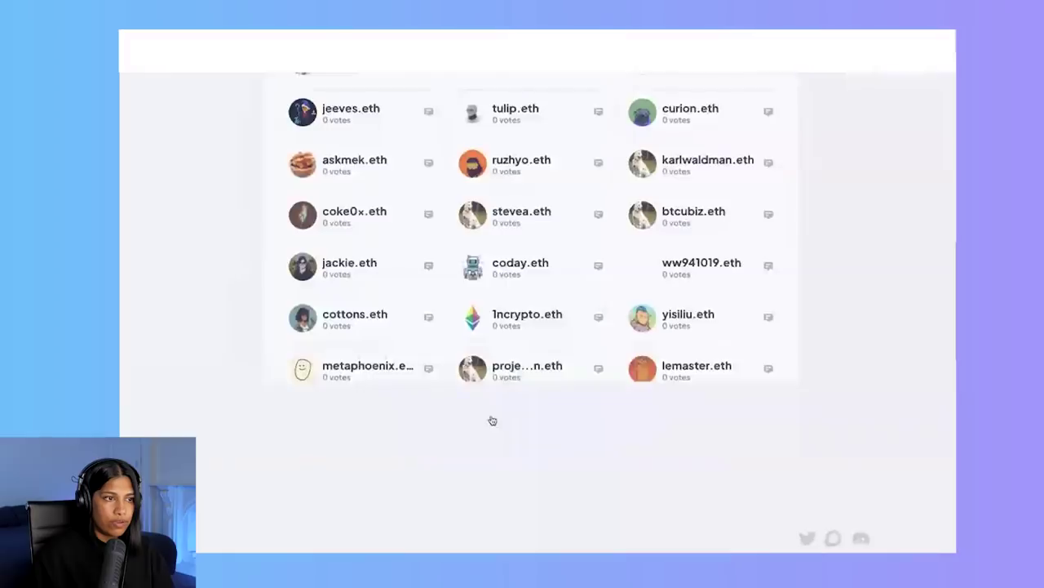
scroll(492, 420, down, 2)
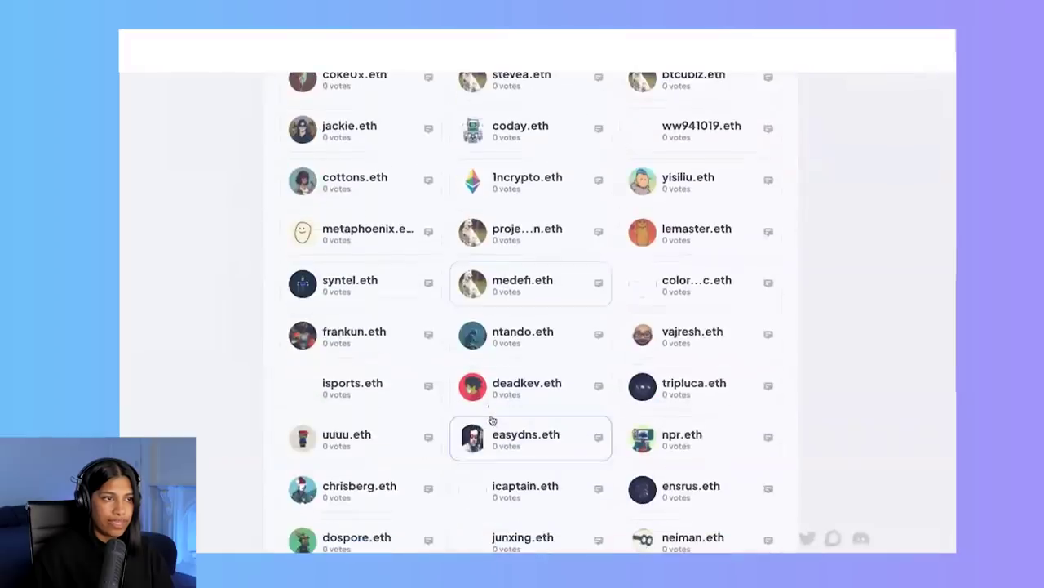
scroll(492, 420, down, 3)
scroll(490, 424, up, 2)
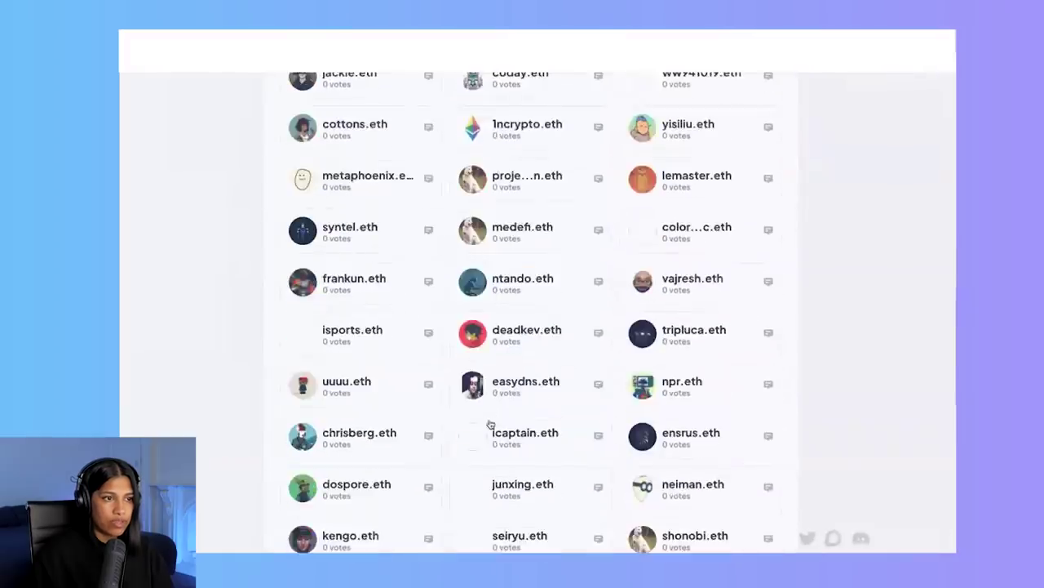
scroll(490, 423, up, 9)
scroll(493, 415, down, 1)
scroll(493, 415, down, 8)
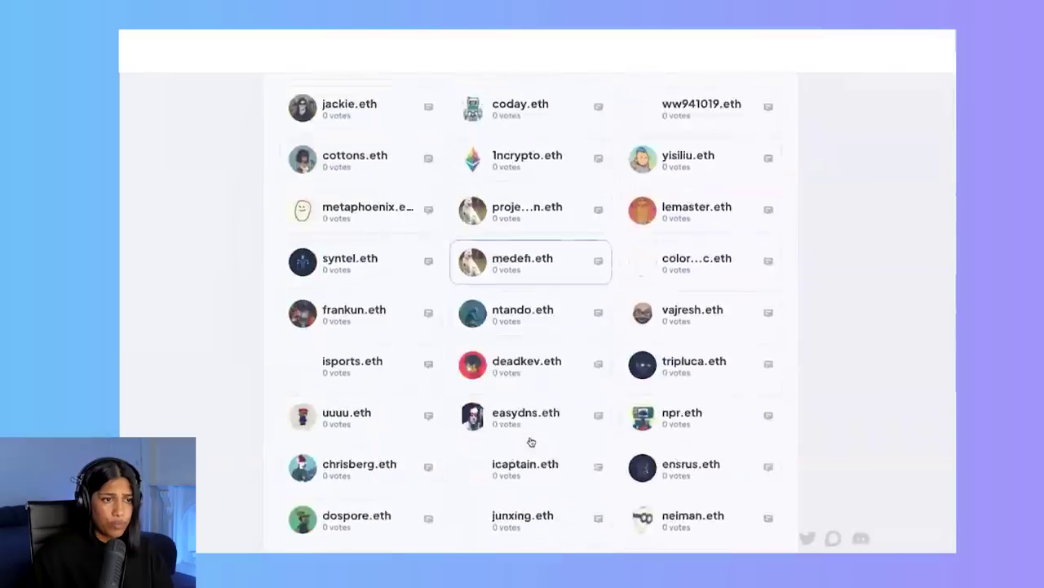
scroll(531, 442, down, 9)
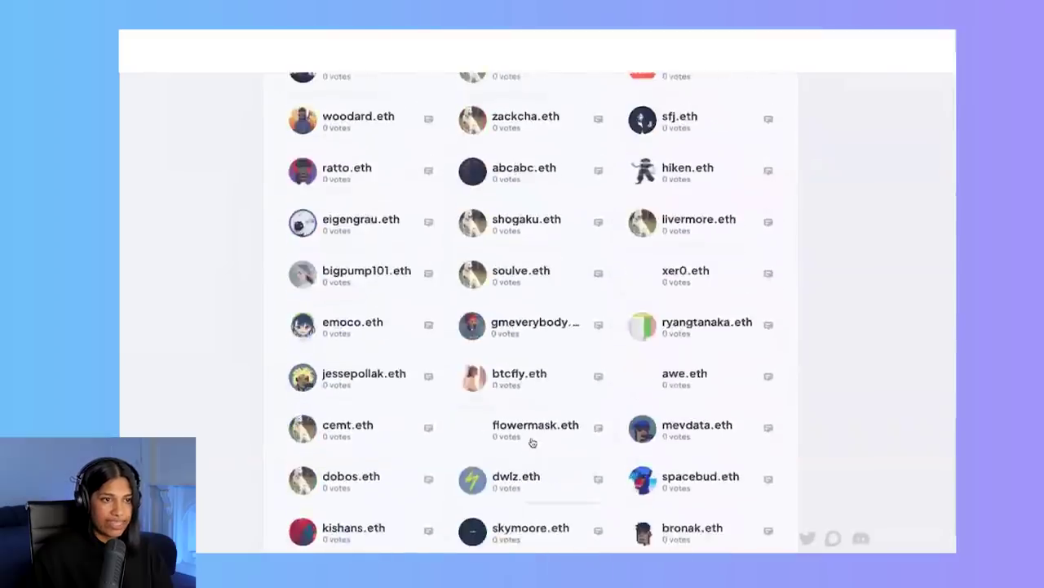
scroll(531, 441, down, 2)
click(782, 487)
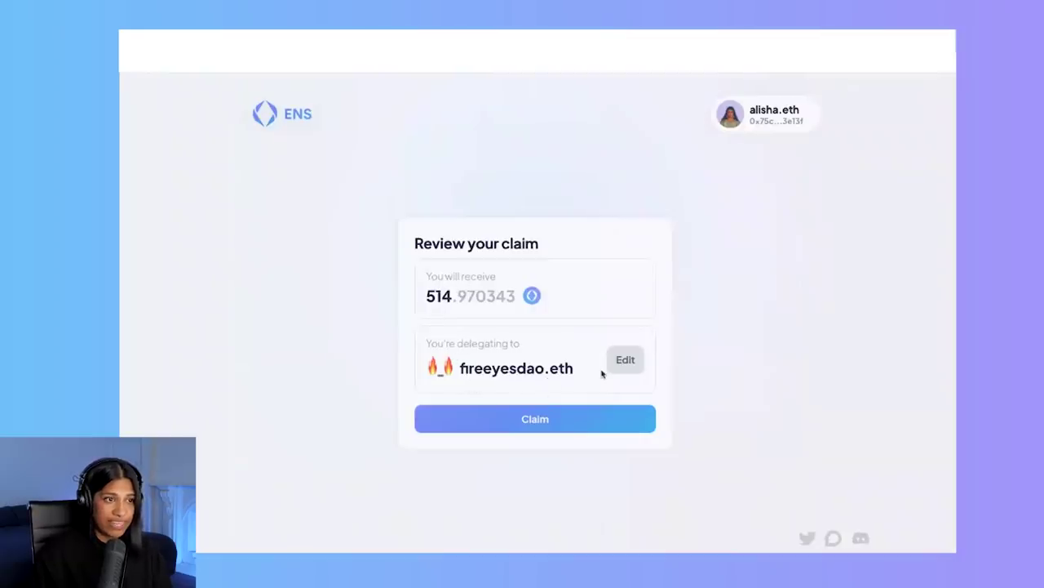
- Submit the 514.970343-token claim so MetaMask prompts for the delegate-and-claim transaction
click(539, 426)
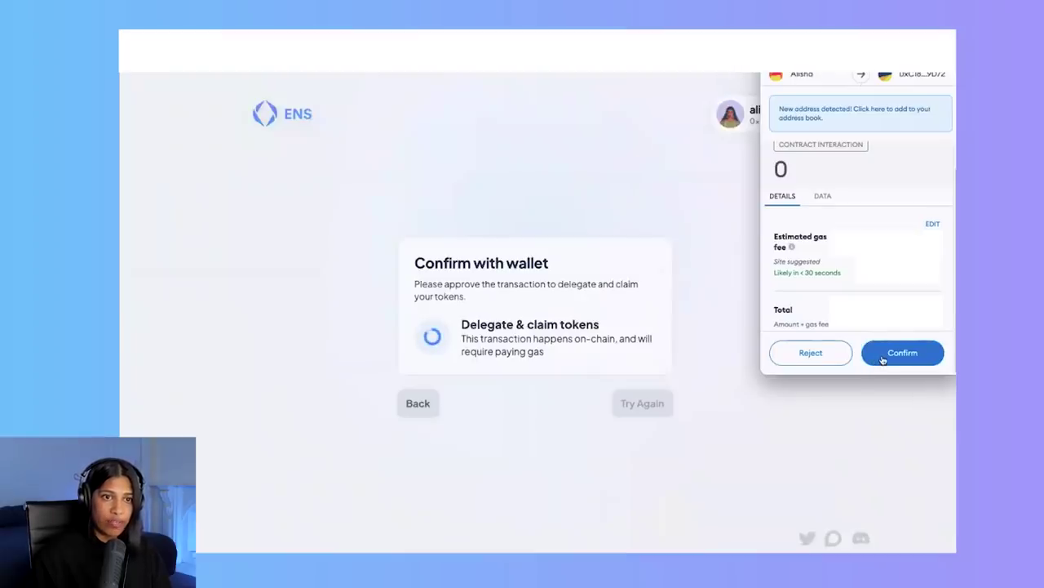
- Approve the delegate-and-claim contract interaction in the MetaMask popup
click(894, 356)
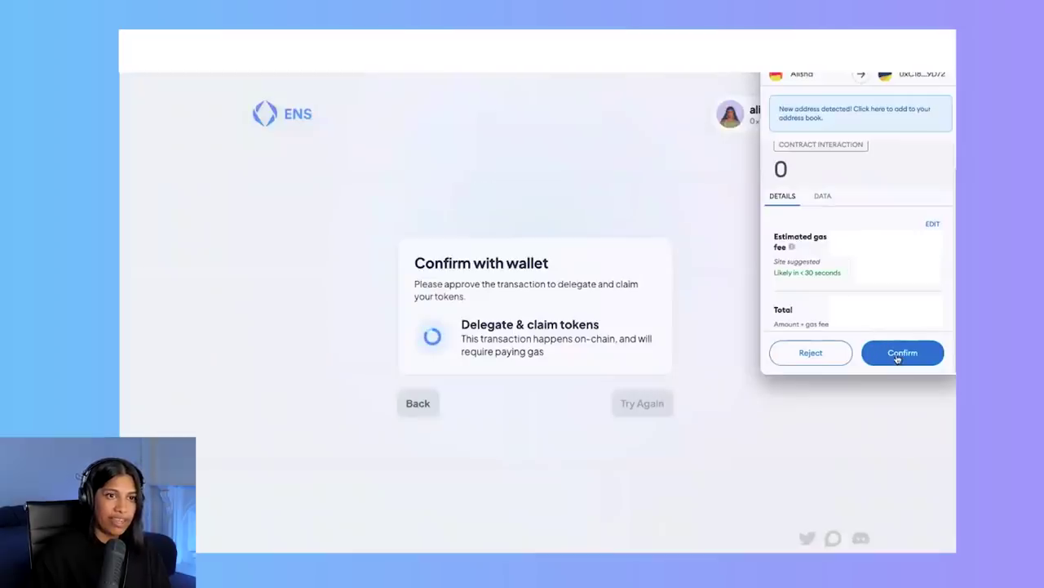
- Confirm the delegate-and-claim transaction in MetaMask to finalize the ENS token claim
click(897, 356)
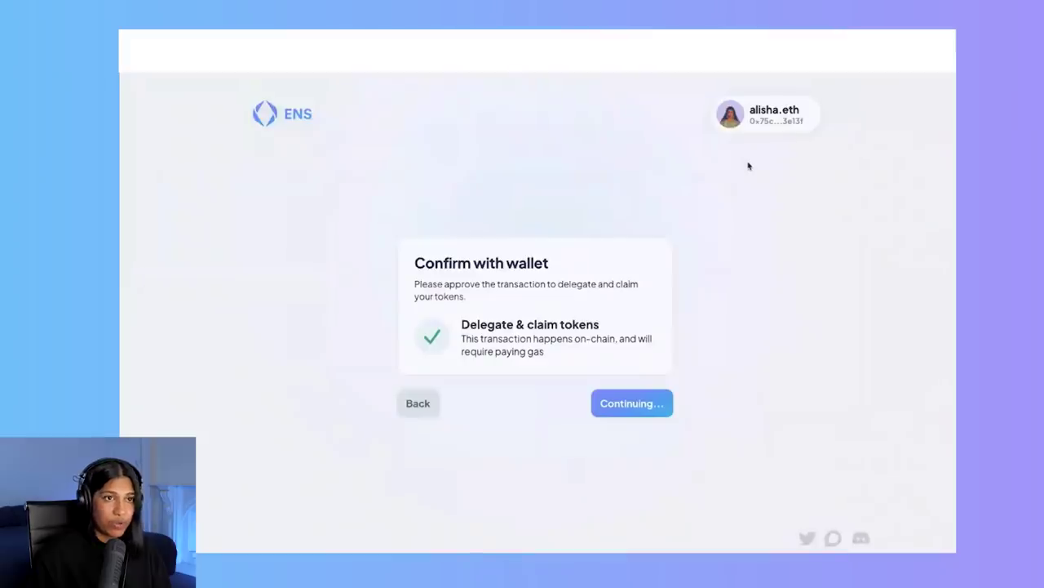